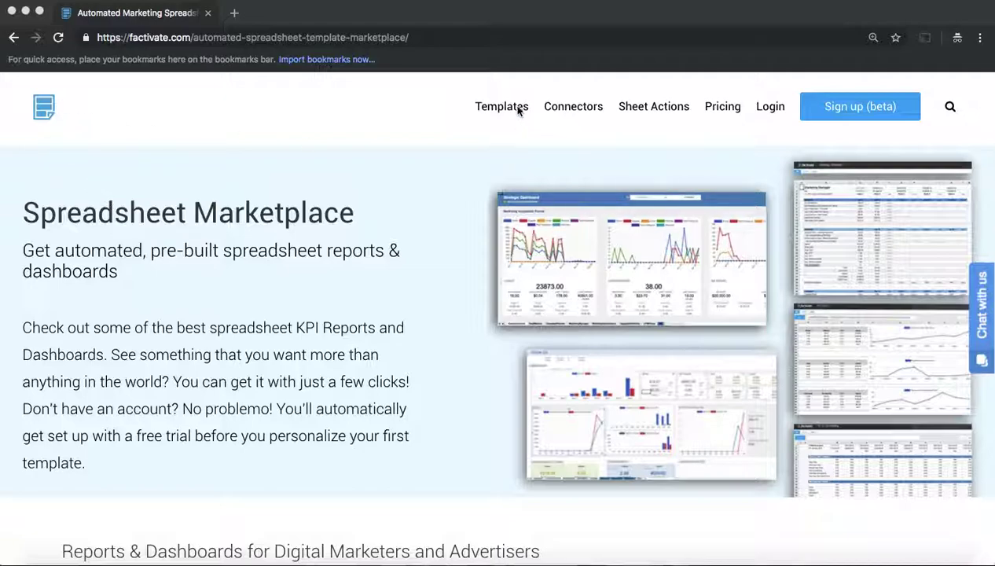
Browse the marketplace's report templates and open the details page of the Facebook & Instagram dashboard and KPI template
scroll(323, 384, "down", 5)
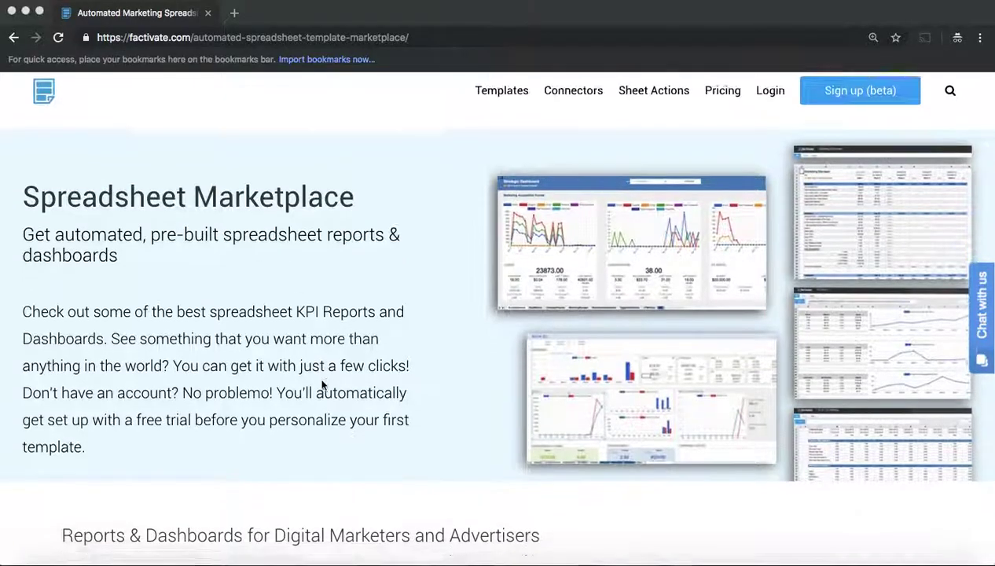
scroll(323, 384, "down", 10)
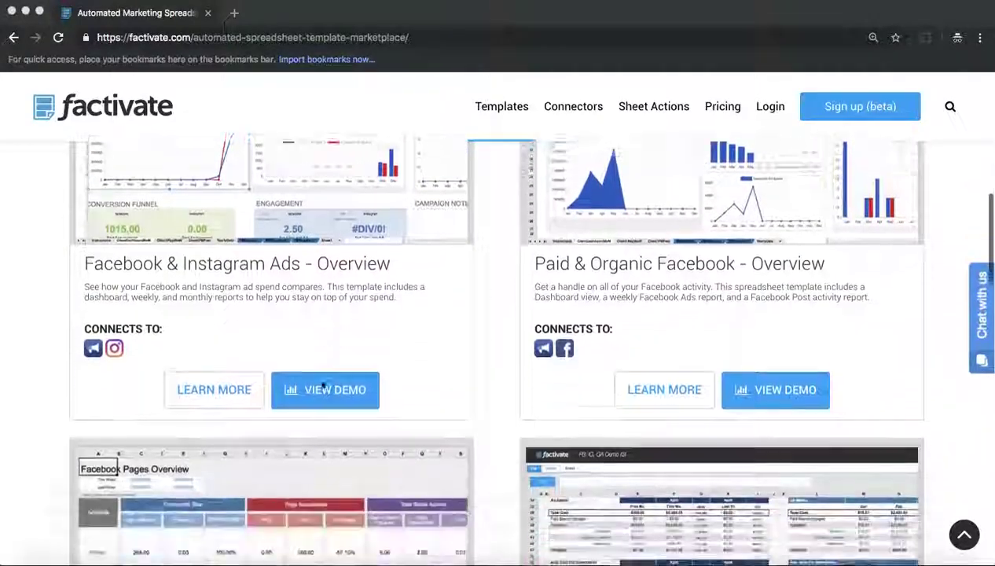
scroll(322, 384, "up", 9)
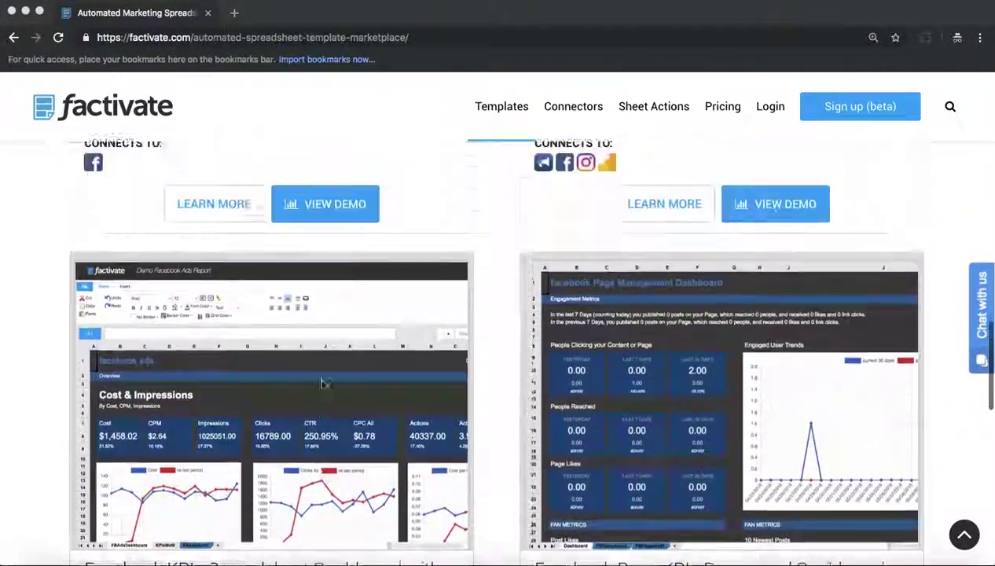
scroll(322, 384, "up", 3)
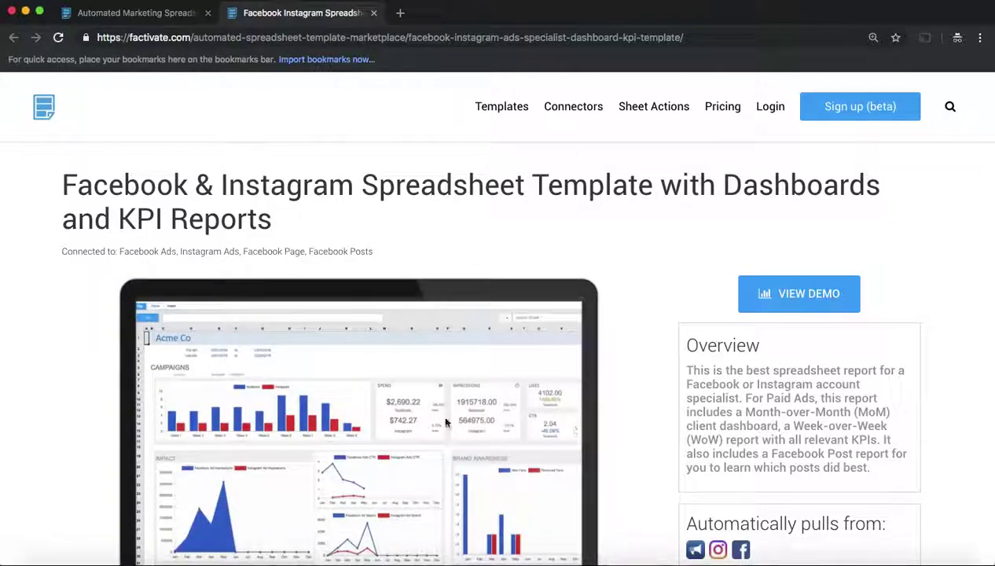
View the second, third and fourth preview images of the Facebook & Instagram template
scroll(431, 410, "down", 2)
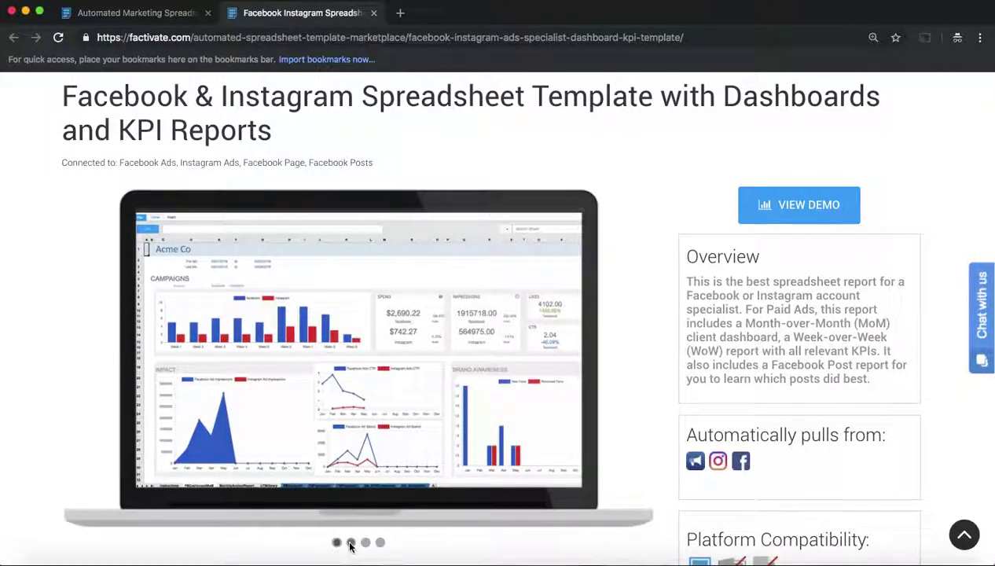
left_click(350, 542)
left_click(364, 542)
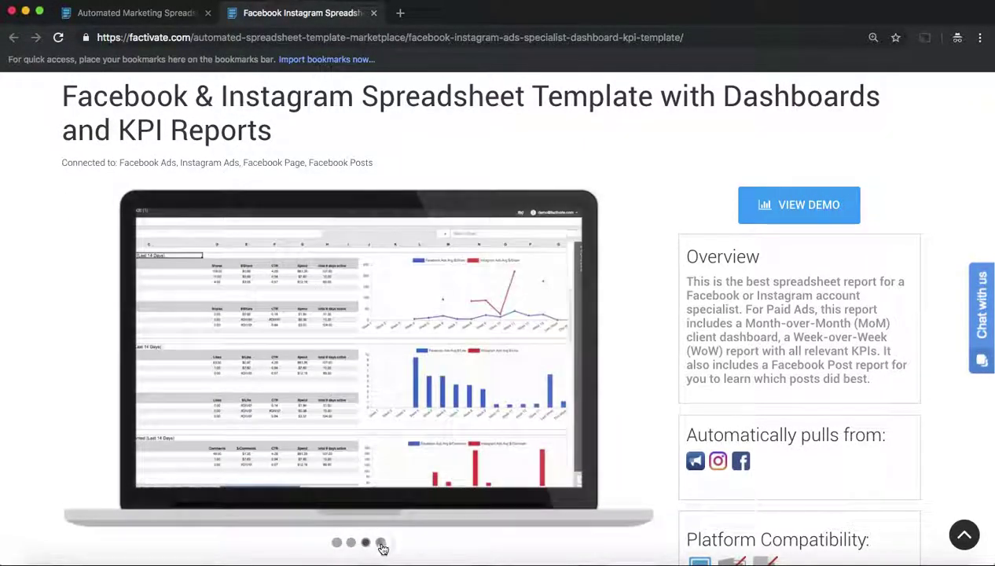
left_click(380, 543)
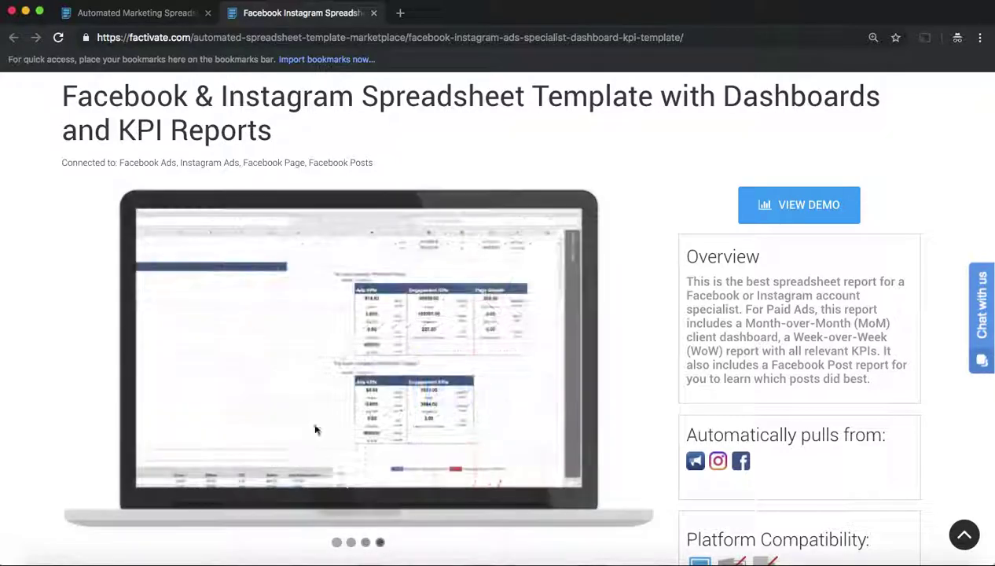
Review the template's platform compatibility, setup and instructions sections, and open its demo spreadsheet
scroll(302, 400, "down", 3)
scroll(303, 400, "down", 2)
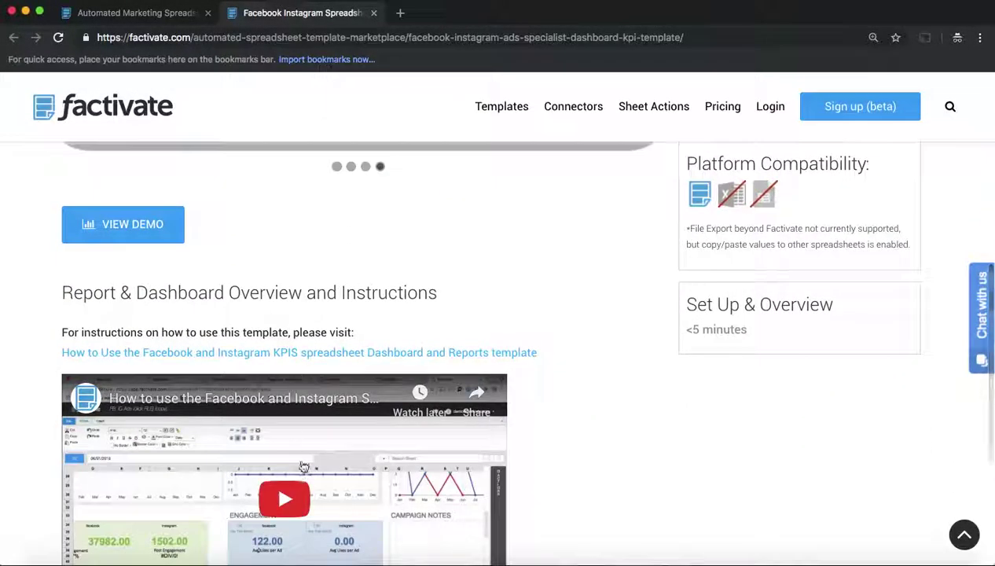
scroll(641, 363, "up", 1)
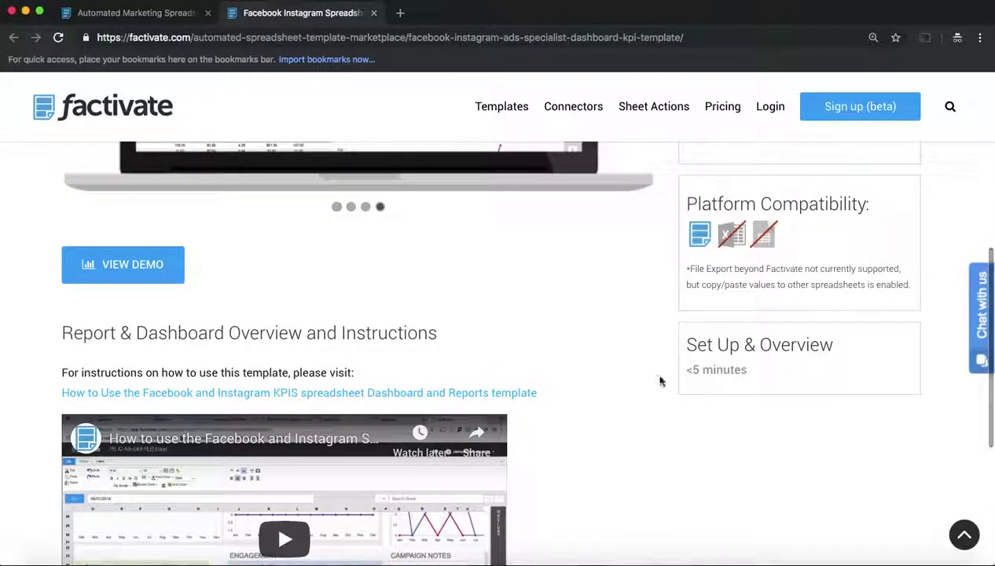
scroll(390, 328, "up", 3)
scroll(392, 328, "up", 3)
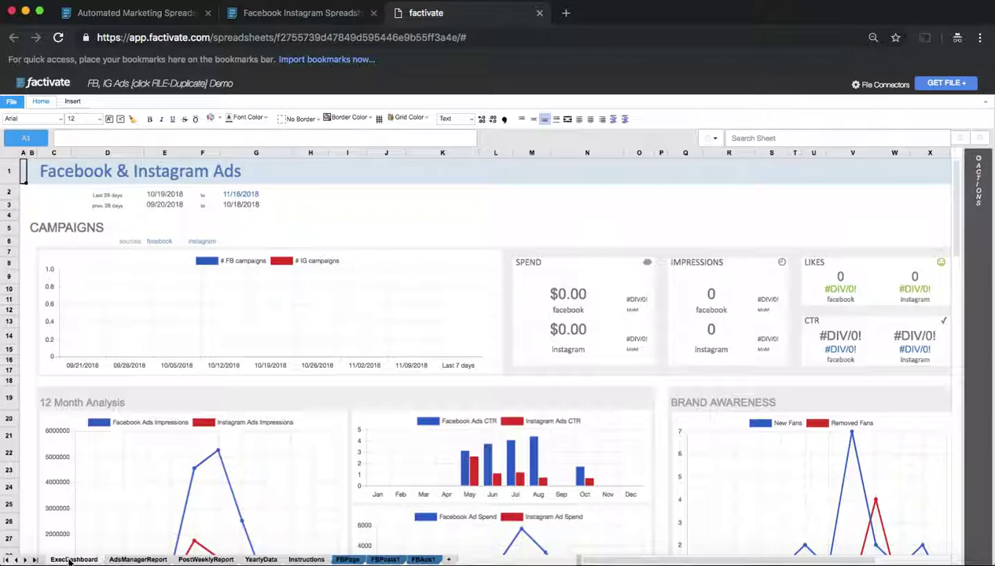
Examine the ExecDashboard sheet's campaign, spend, 12-month analysis, brand awareness, conversion funnel, engagement and campaign notes sections
scroll(190, 464, "down", 3)
scroll(190, 465, "right", 5)
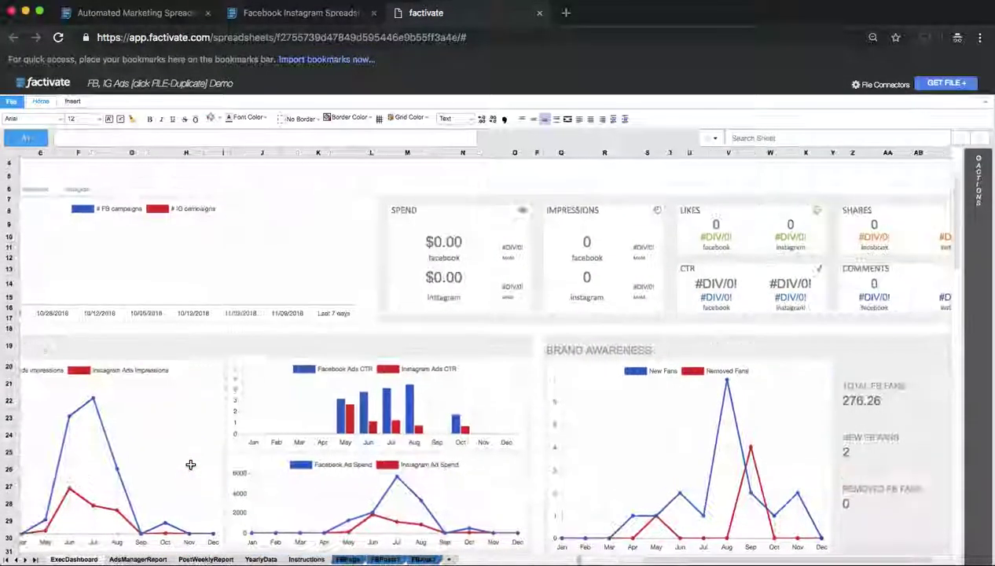
scroll(190, 465, "left", 5)
scroll(190, 465, "down", 1)
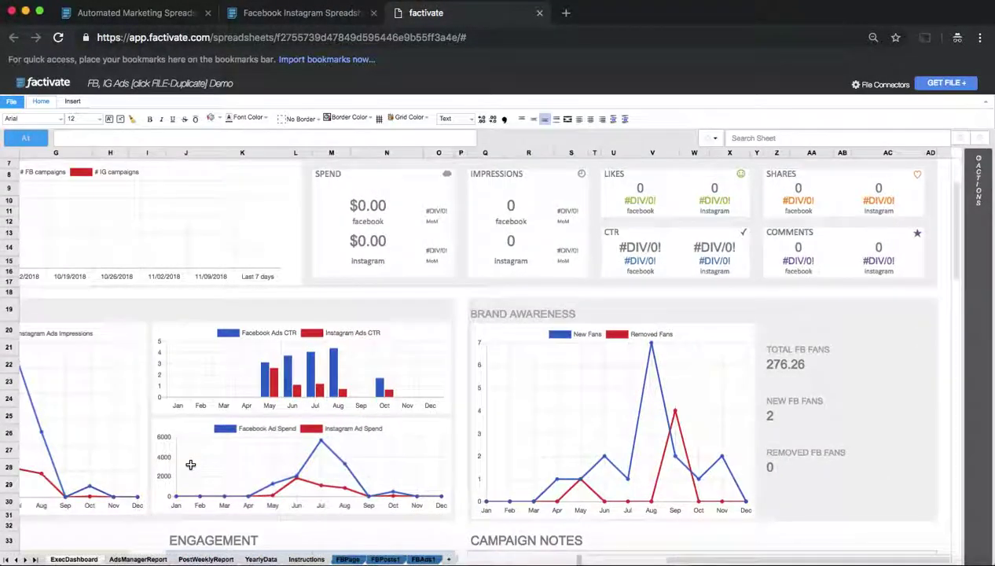
scroll(134, 442, "left", 5)
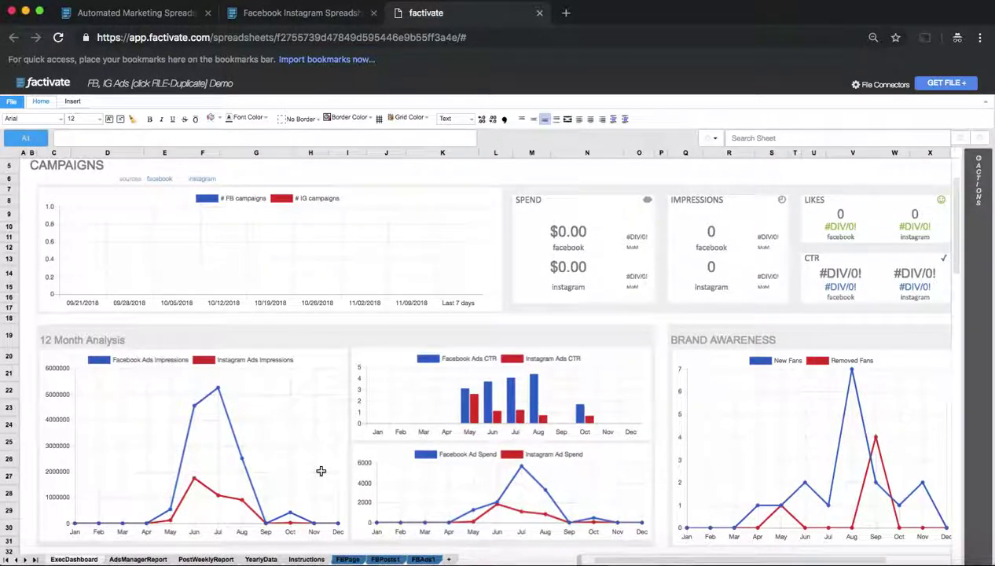
scroll(321, 470, "down", 3)
scroll(320, 471, "down", 5)
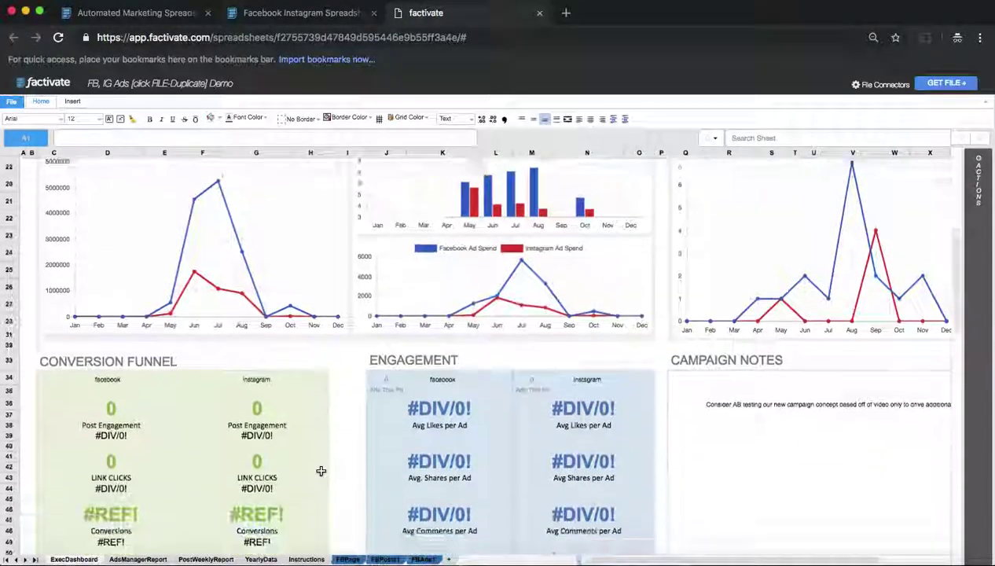
scroll(321, 471, "right", 3)
scroll(320, 471, "left", 5)
scroll(321, 471, "up", 10)
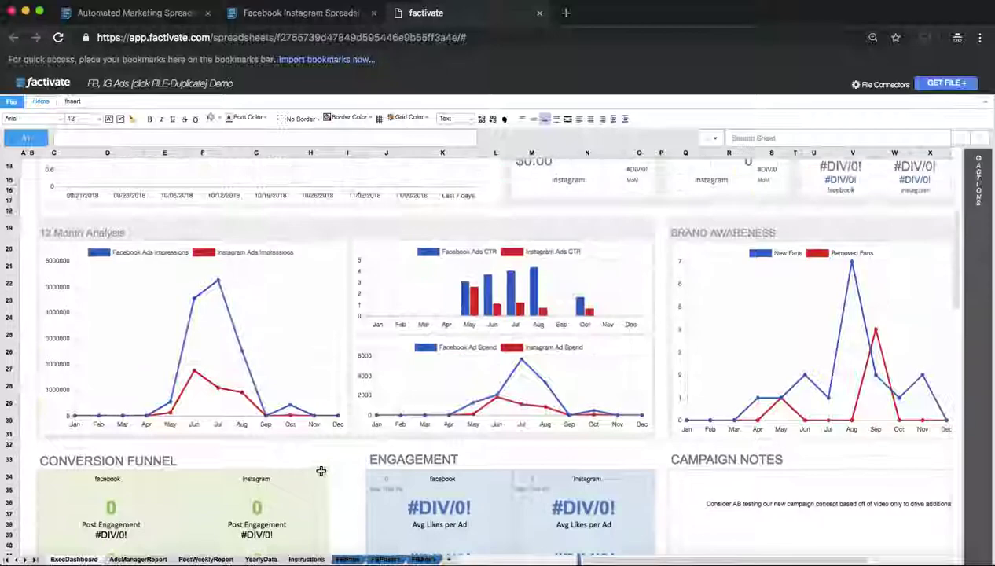
scroll(320, 470, "right", 5)
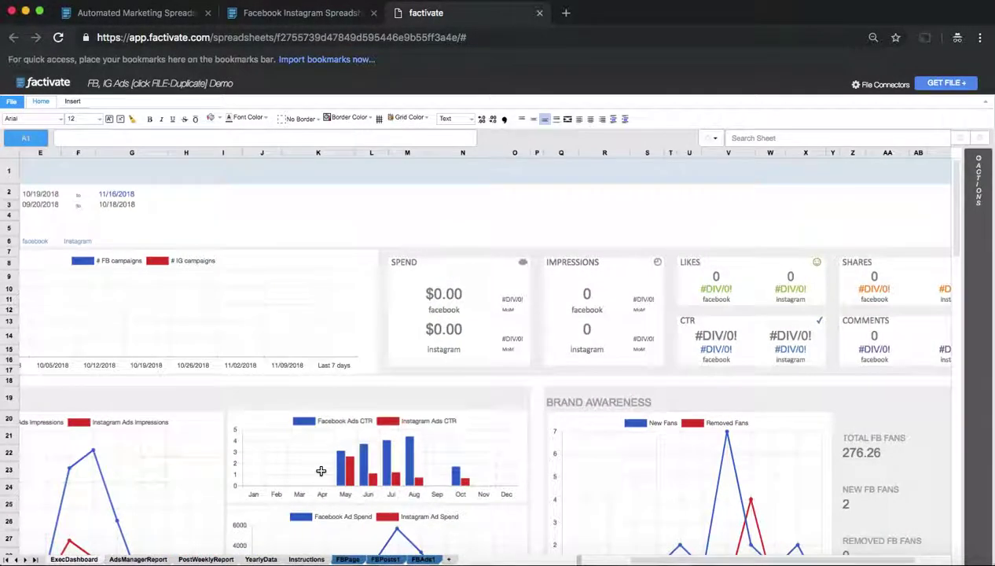
scroll(321, 471, "left", 5)
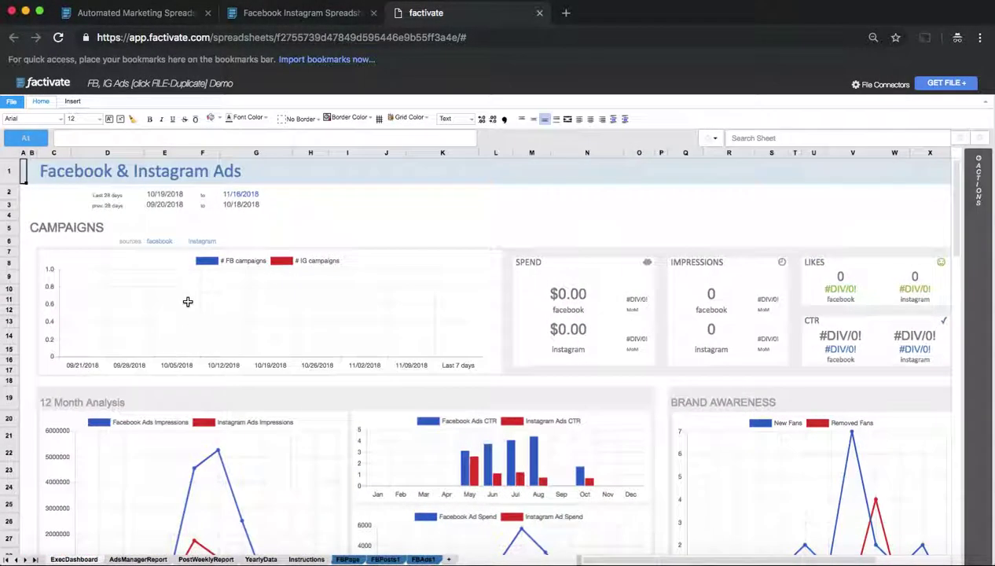
Inspect the formula behind the end date of the last-28-days range in cell G2
left_click(239, 194)
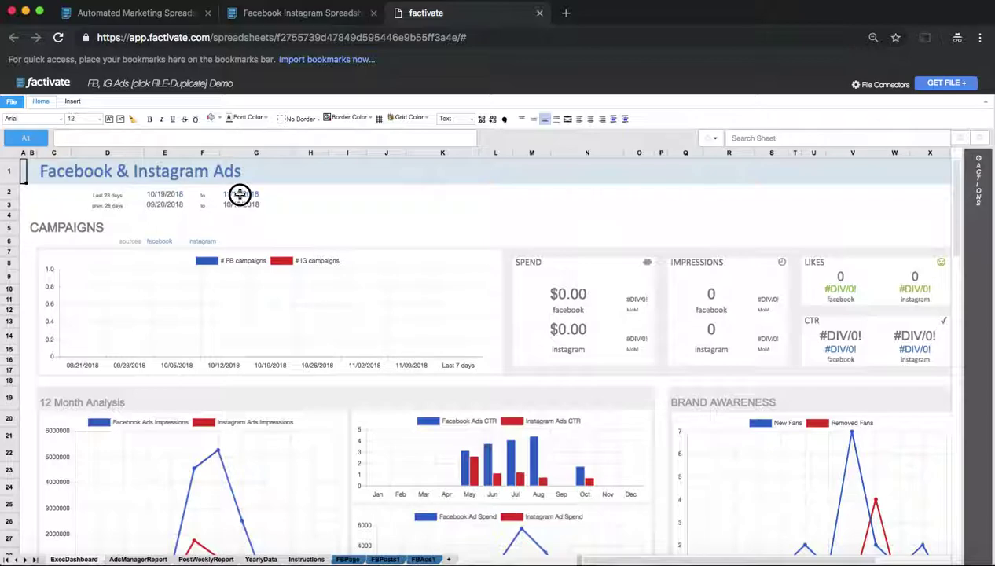
left_click(266, 272)
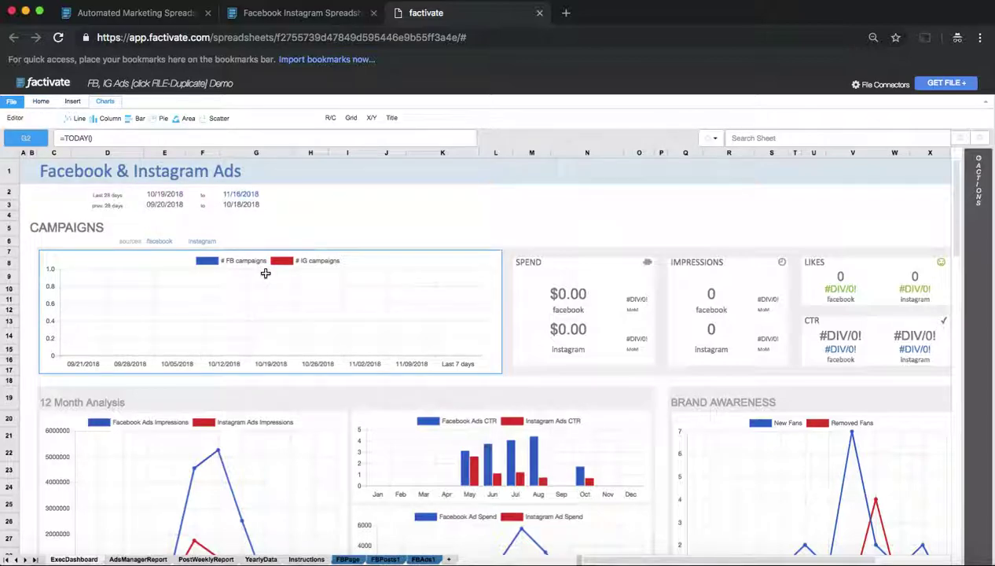
left_click(239, 194)
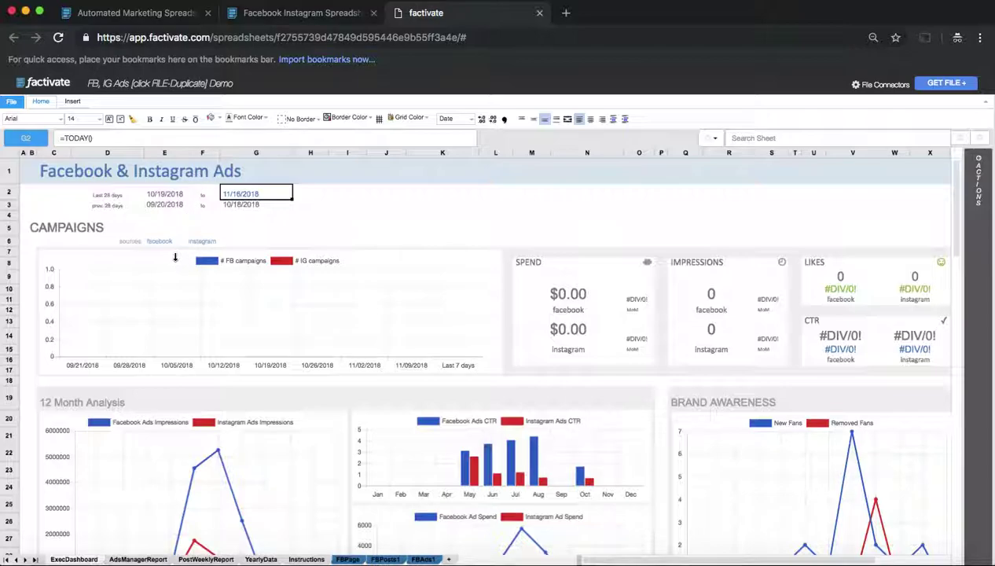
Open the AdsManagerReport sheet and examine its campaign report, top 5 ads tables and charts, down to the Ad Campaign KPIs
left_click(138, 559)
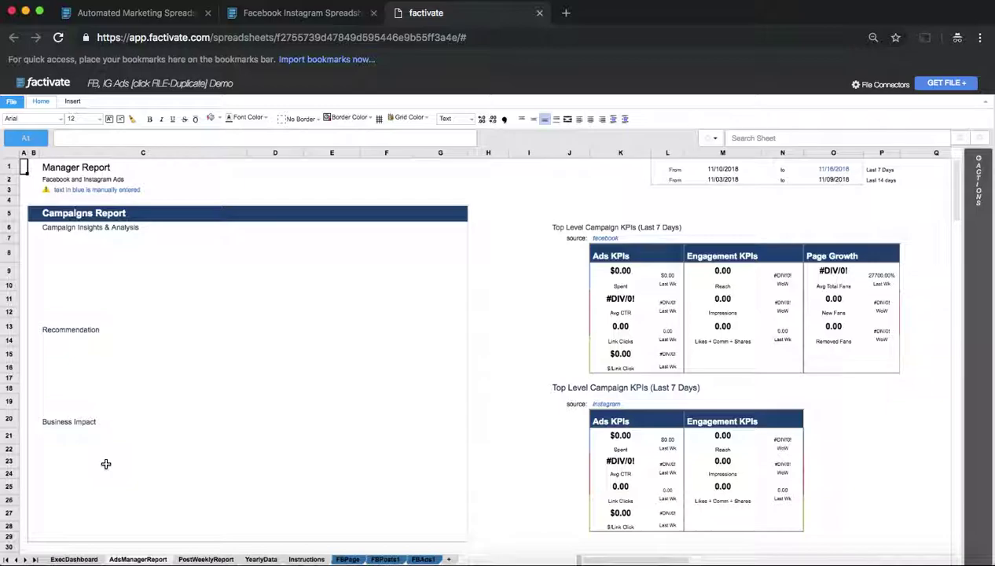
scroll(106, 463, "down", 10)
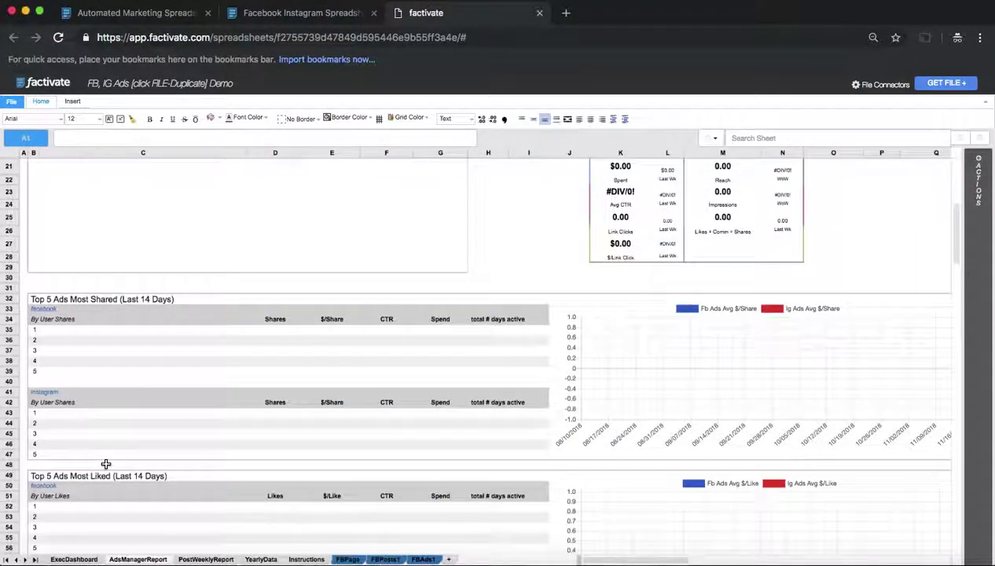
scroll(106, 464, "down", 2)
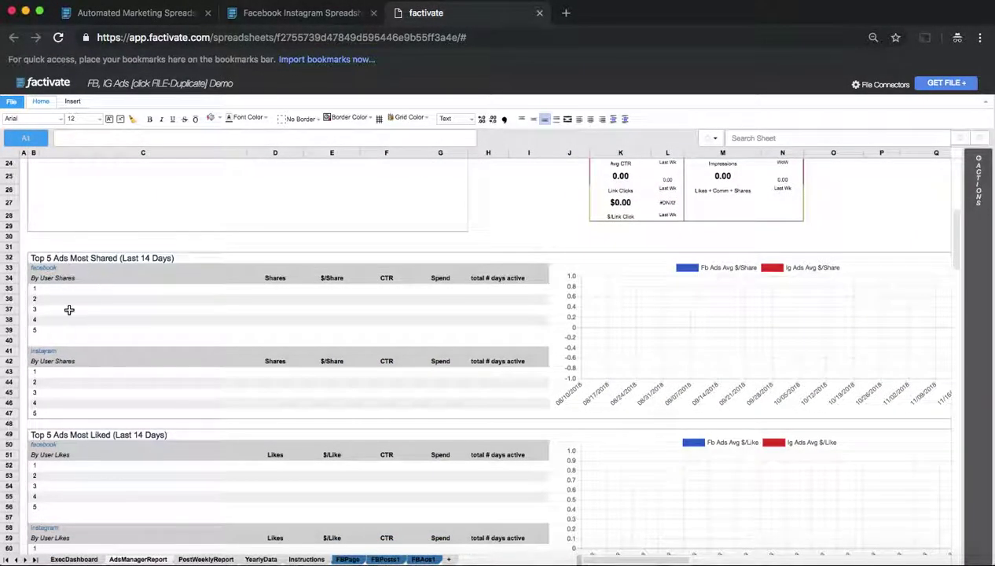
scroll(161, 410, "down", 2)
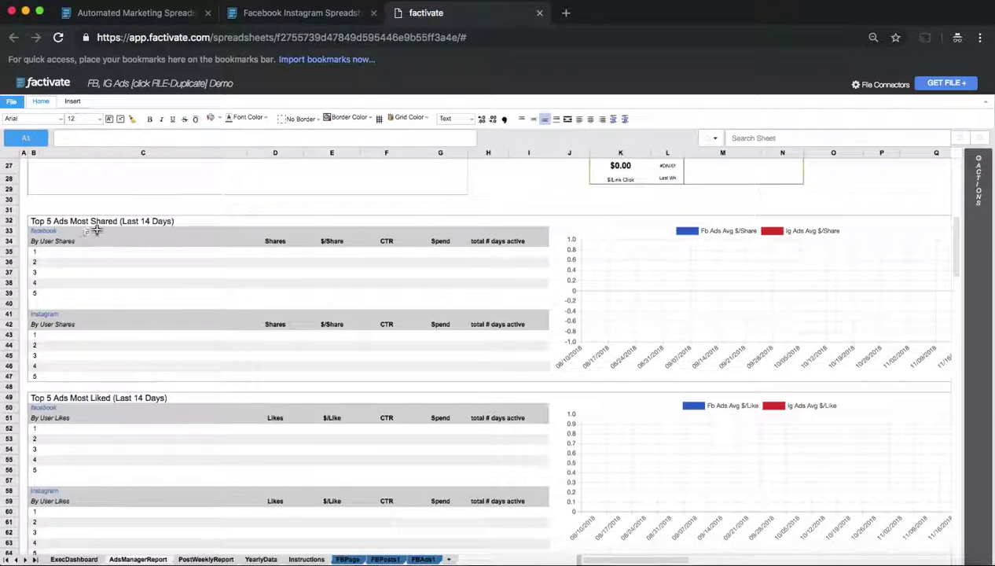
scroll(126, 393, "down", 6)
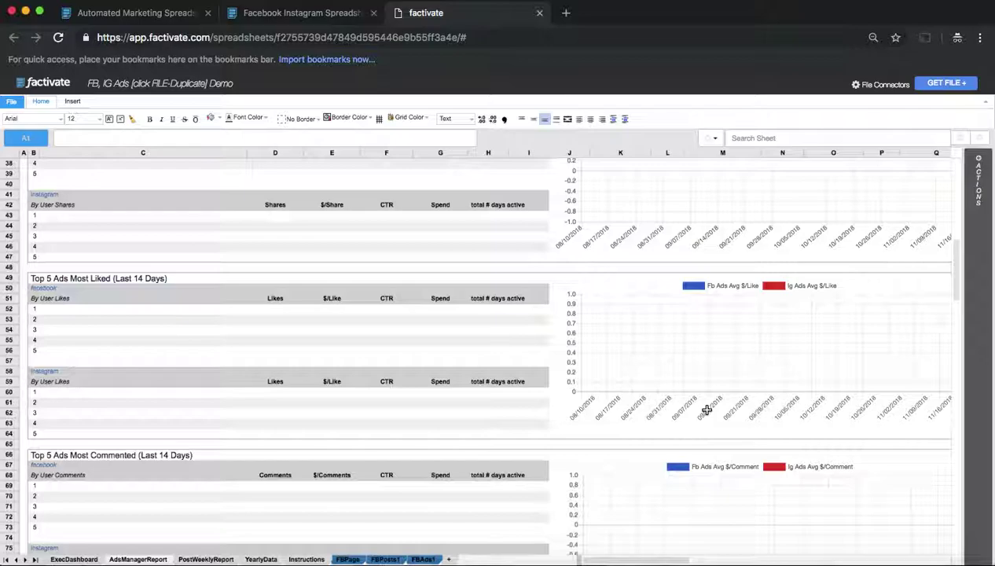
scroll(628, 414, "down", 4)
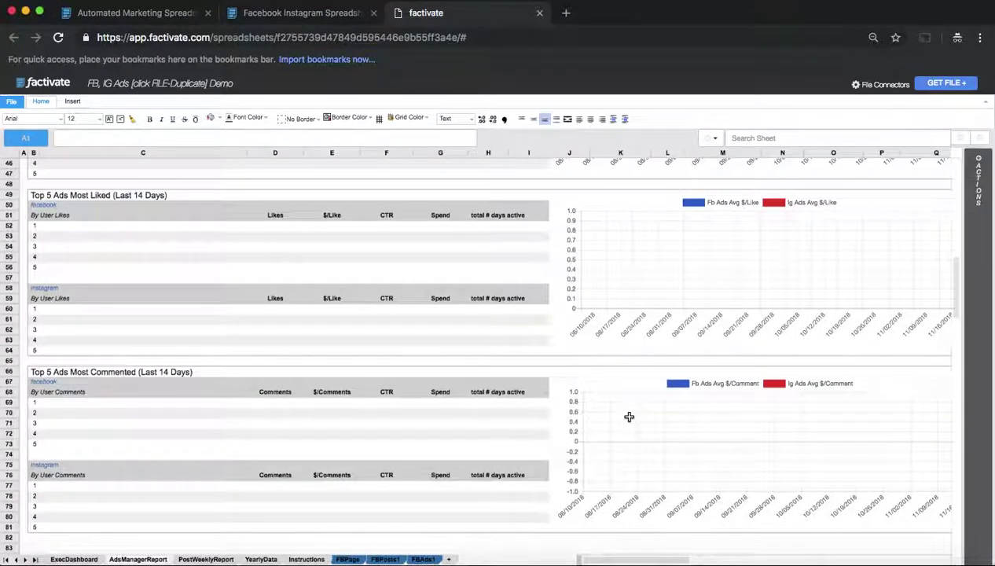
scroll(435, 437, "down", 13)
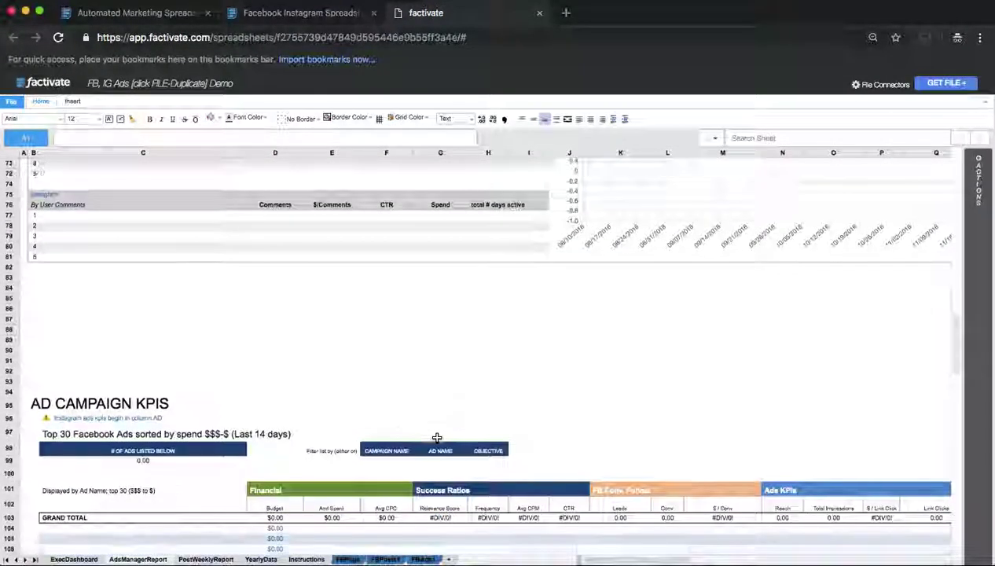
scroll(437, 437, "down", 5)
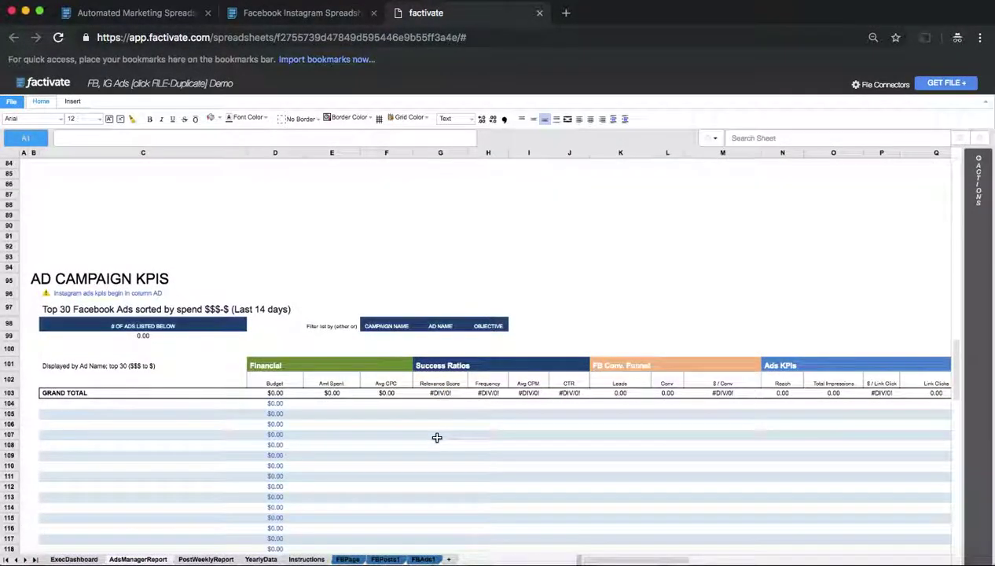
Inspect the first ad name cell, the grand total label and the heading of the top 30 Facebook ads table
left_click(163, 417)
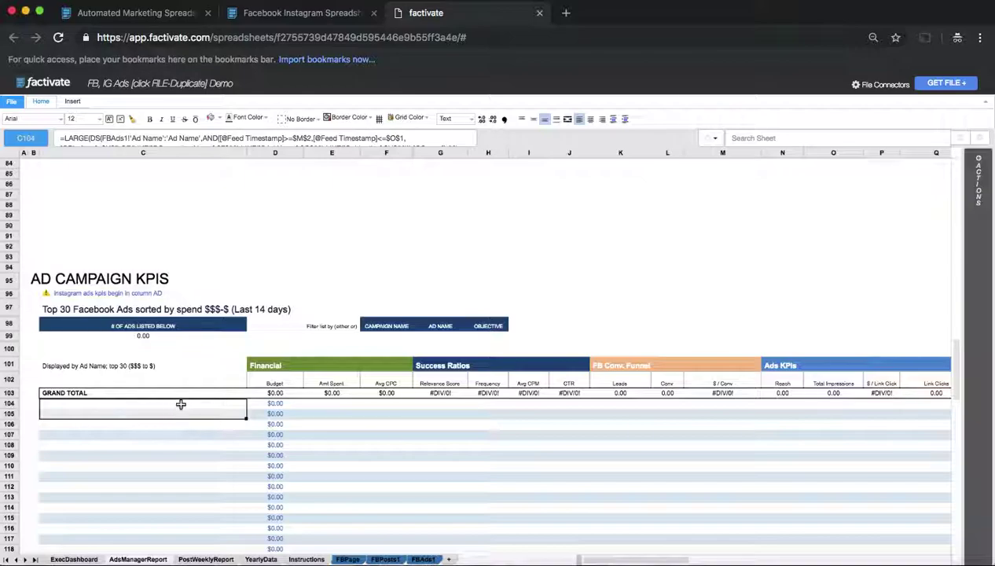
left_click(189, 394)
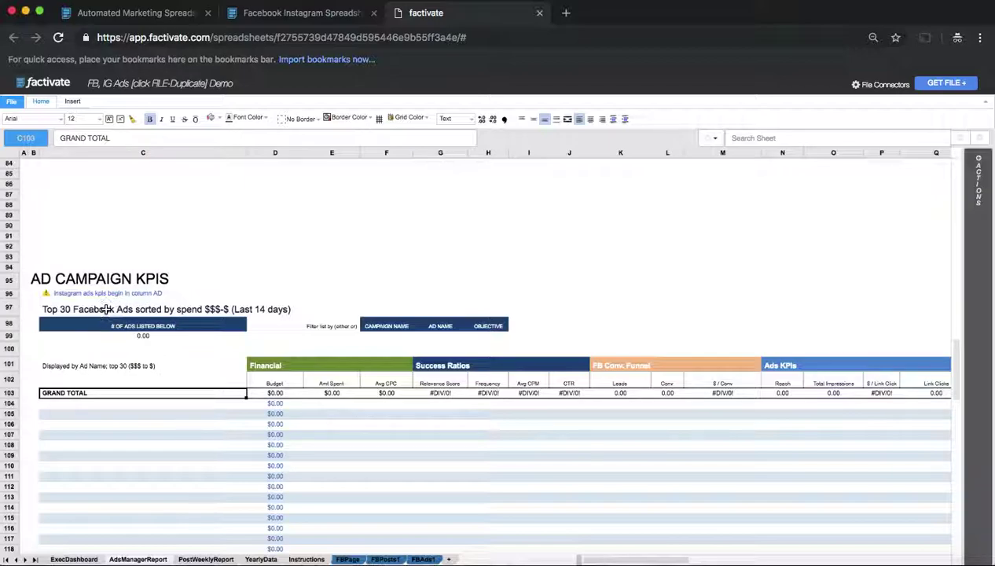
left_click(106, 309)
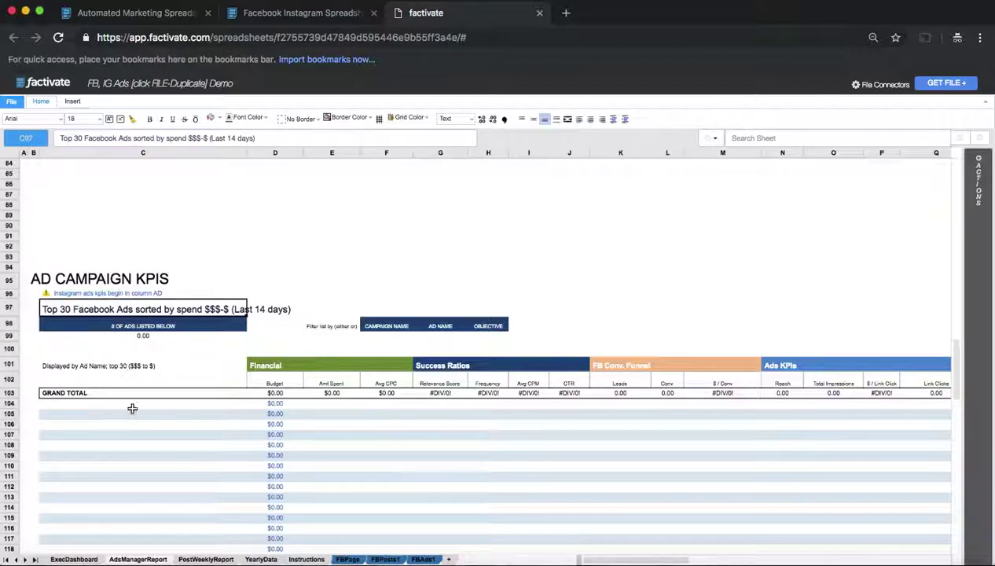
scroll(132, 408, "down", 2)
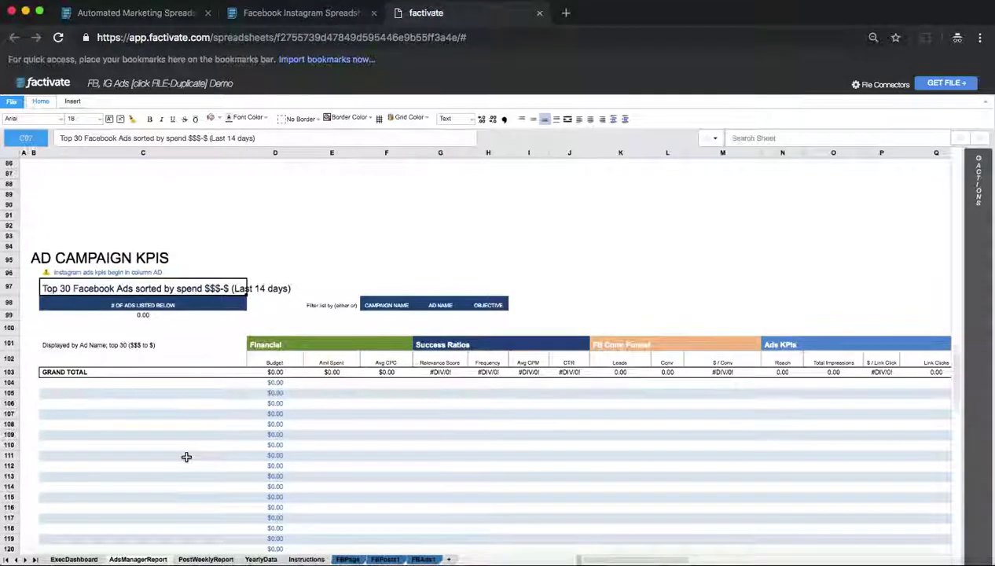
scroll(187, 458, "down", 4)
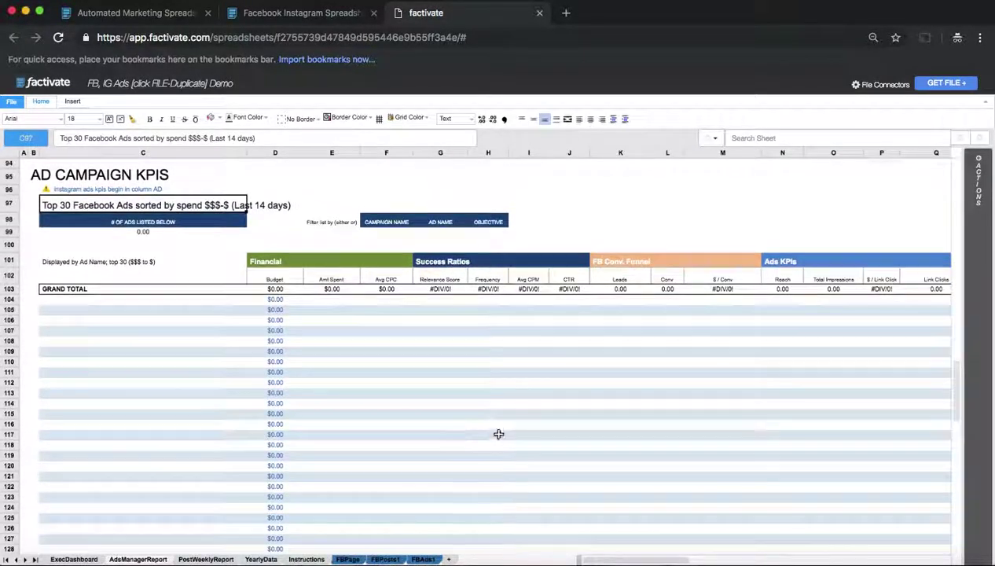
Inspect the KPI formulas across row 104 of the Facebook ads table, from Amt Spent to $ / Link Click
left_click(324, 298)
key("Right")
key("Right")
key("Right")
key("Right")
key("Right")
key("Right")
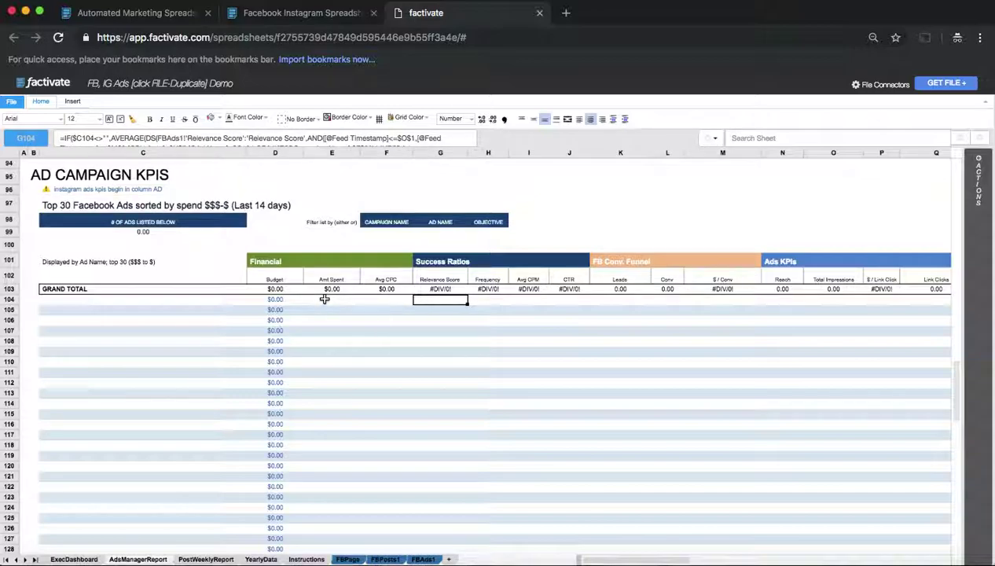
key("Right")
key("Right")
key("Right")
key("Right")
key("Right")
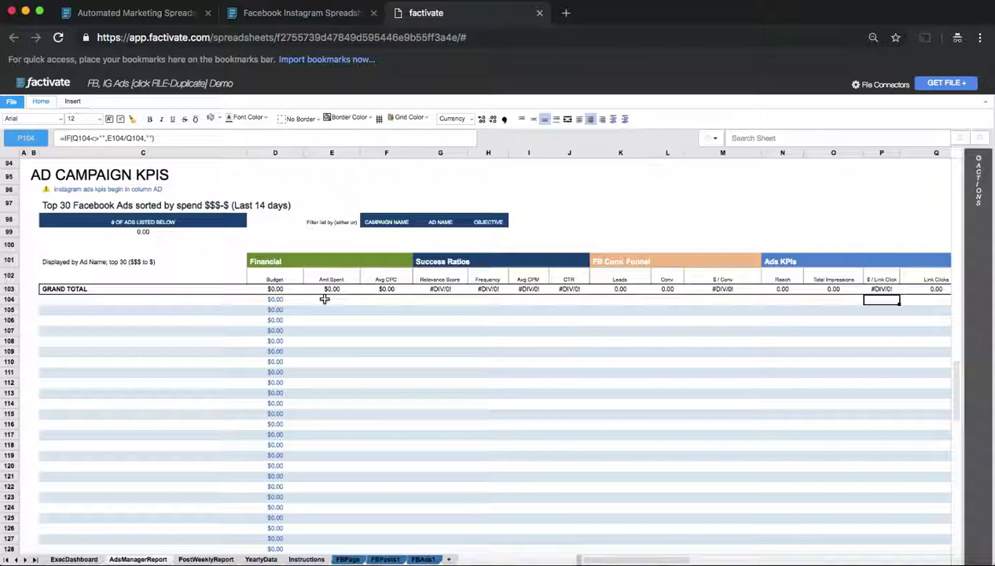
Inspect the remaining KPI formulas in row 104 of the Facebook ads table, from Link Clicks to $ / Video View
key("Right")
key("Right")
key("Right")
key("Right")
key("Right")
key("Right")
key("Right")
key("Right")
key("Right")
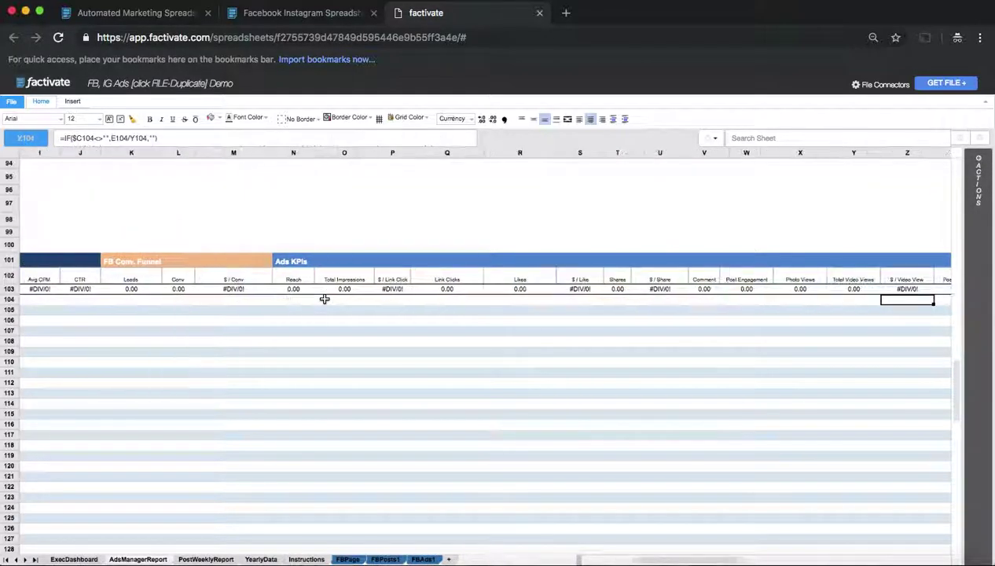
Inspect the row 104 formulas of the top 30 Instagram ads table, up to Avg CPM and back to Frequency
key("Right")
key("Right")
key("Right")
key("Right")
key("Right")
key("Right")
key("Right")
key("Right")
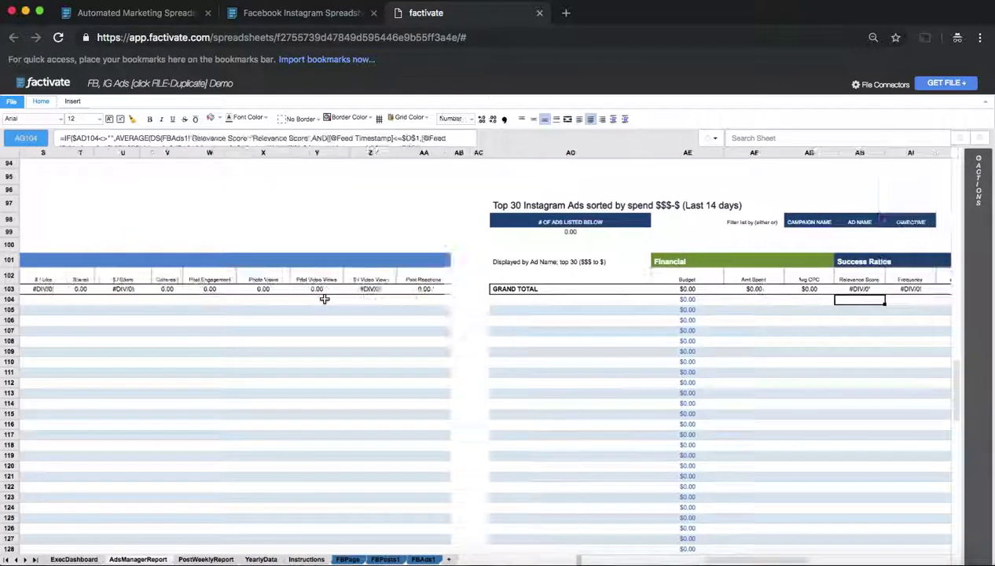
key("Right")
key("Right")
key("Right")
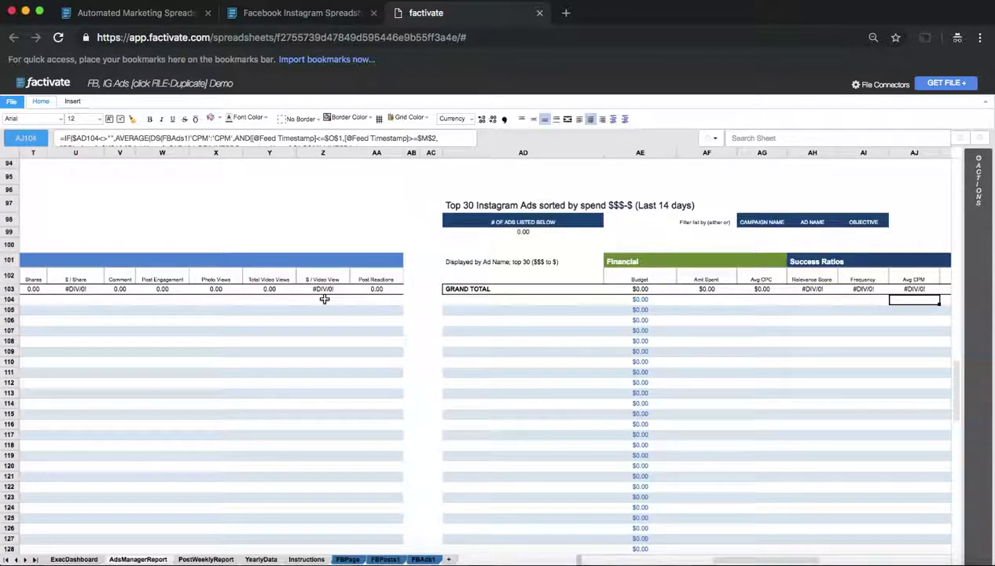
key("Left")
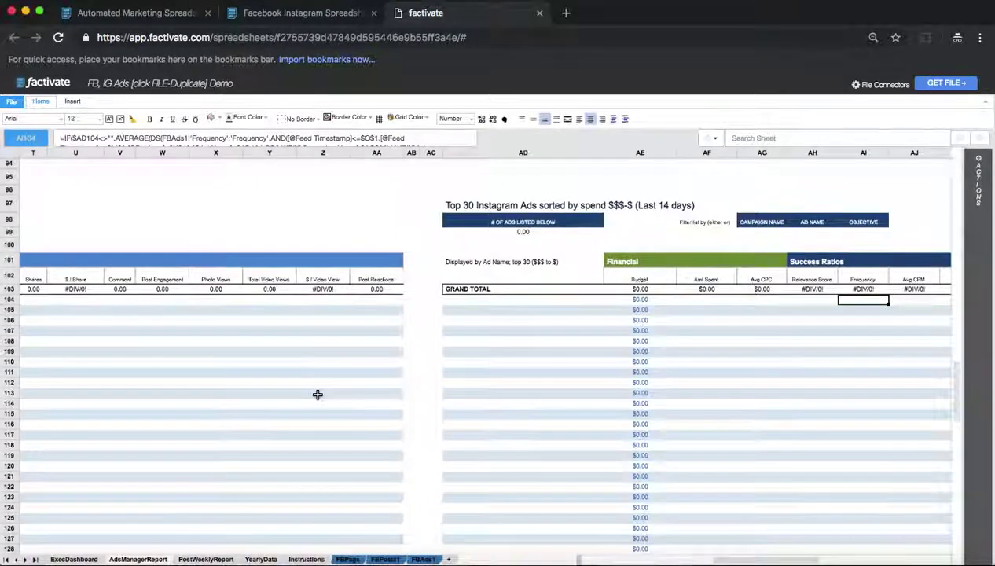
Open the PostWeeklyReport sheet and examine its Campaigns Report, Facebook Account Bi-Weekly Snapshot and Facebook Post Activity table
scroll(317, 393, "left", 5)
scroll(317, 394, "up", 10)
scroll(317, 394, "up", 15)
scroll(317, 393, "left", 5)
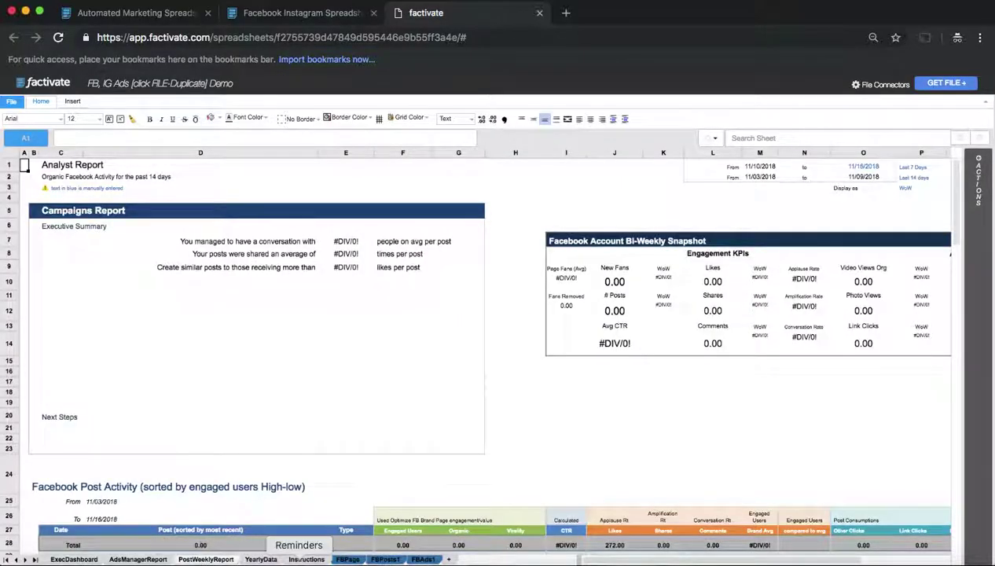
scroll(349, 410, "down", 2)
scroll(349, 410, "down", 1)
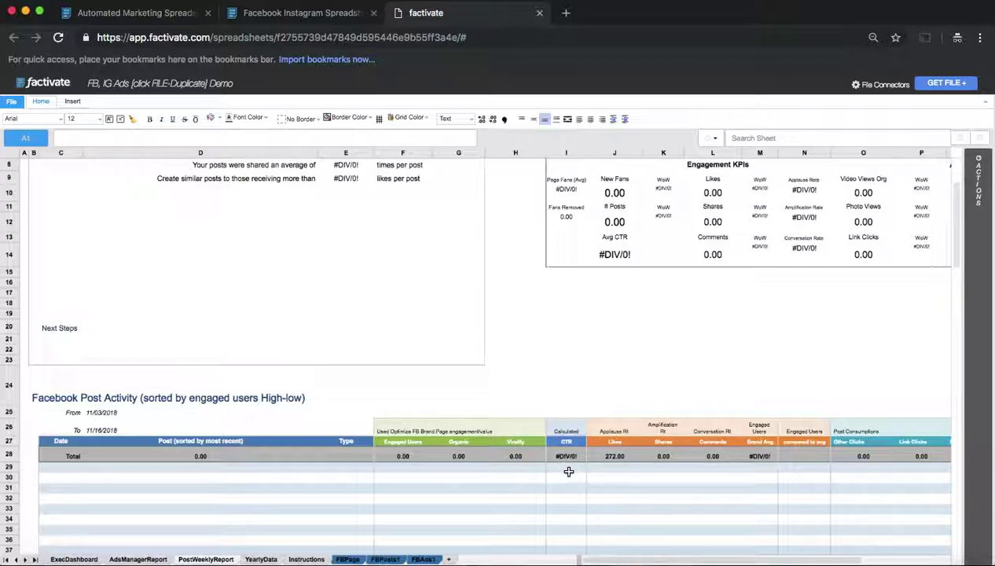
scroll(569, 470, "up", 2)
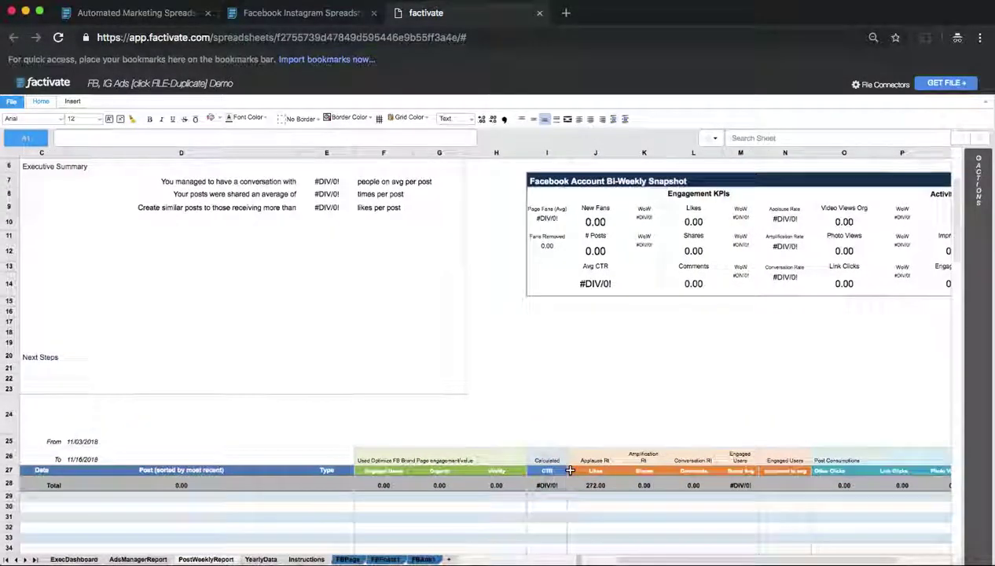
scroll(570, 470, "right", 5)
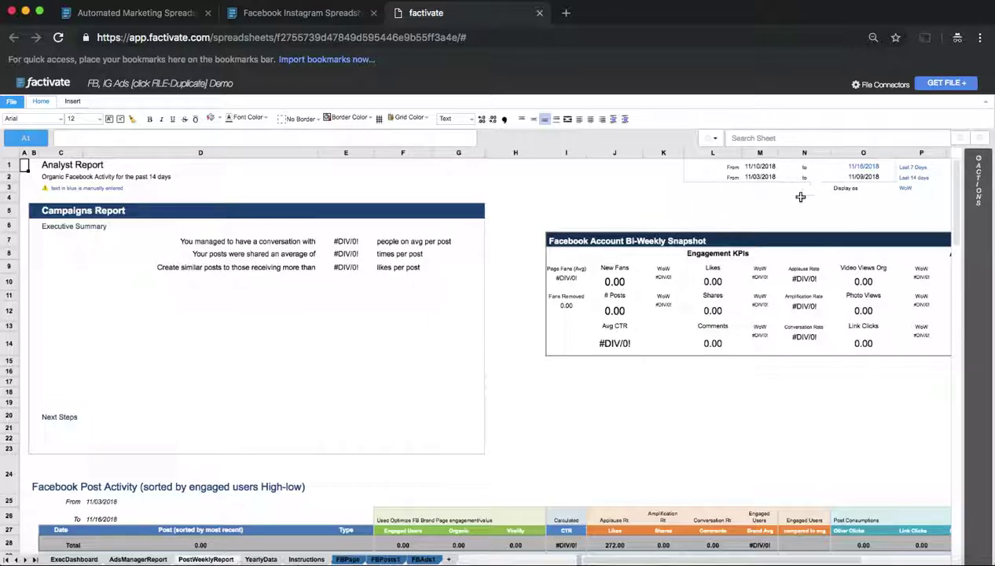
Return to the ExecDashboard sheet and choose to get the demo file
left_click(82, 559)
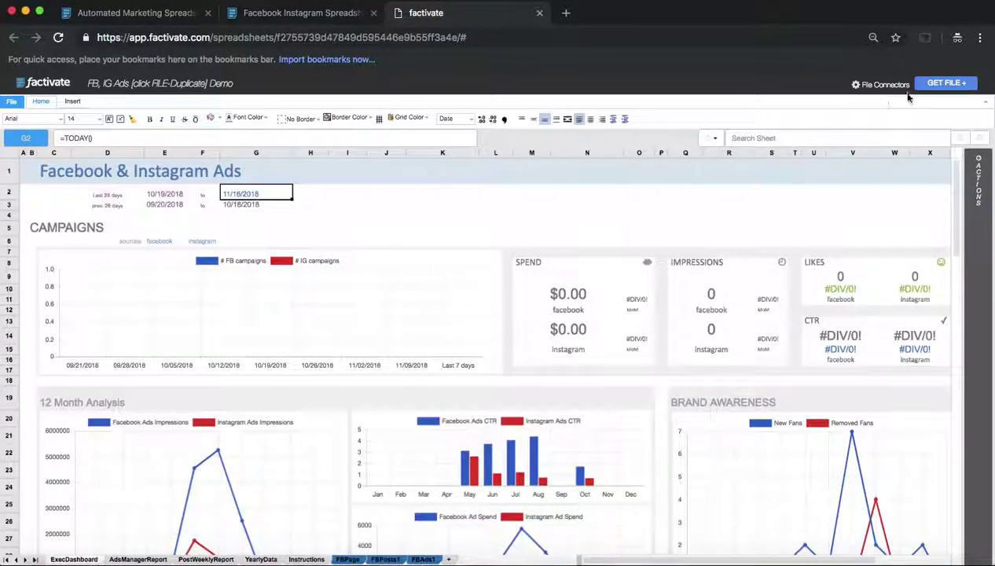
left_click(944, 84)
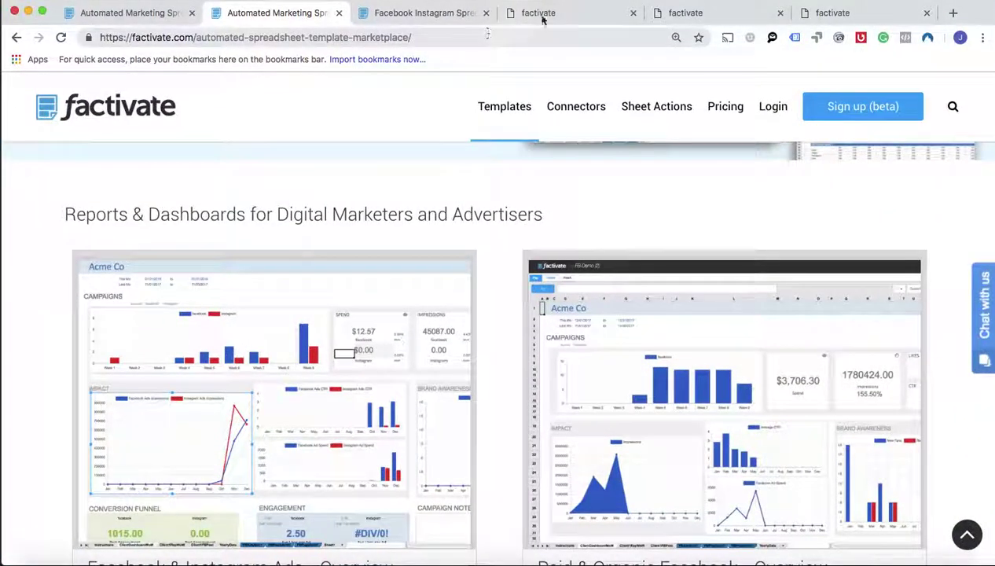
Look through the open demo file and My Files list, and bring up the account connection setup of [Guide] FB, IG Paid (template) (3)
left_click(543, 15)
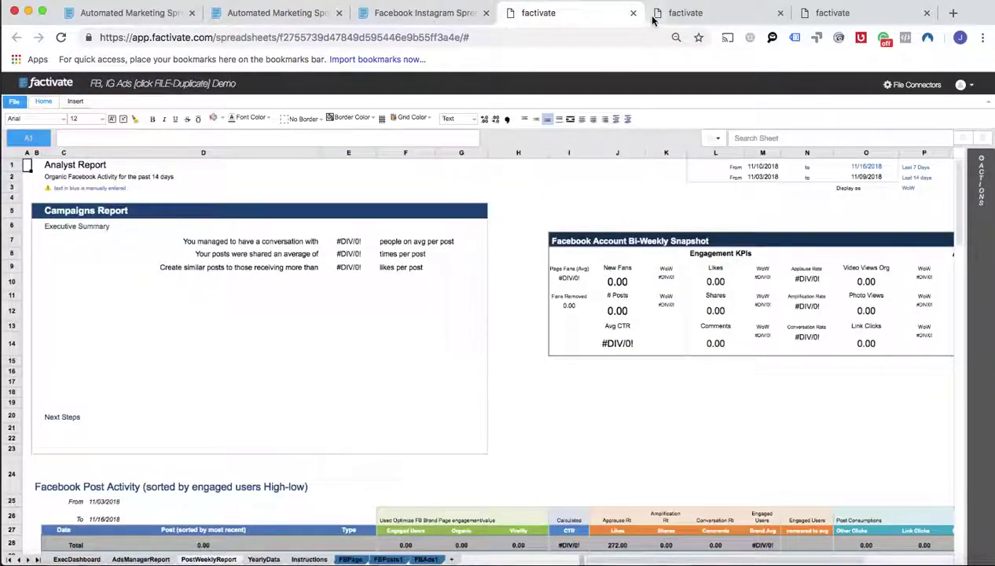
left_click(680, 14)
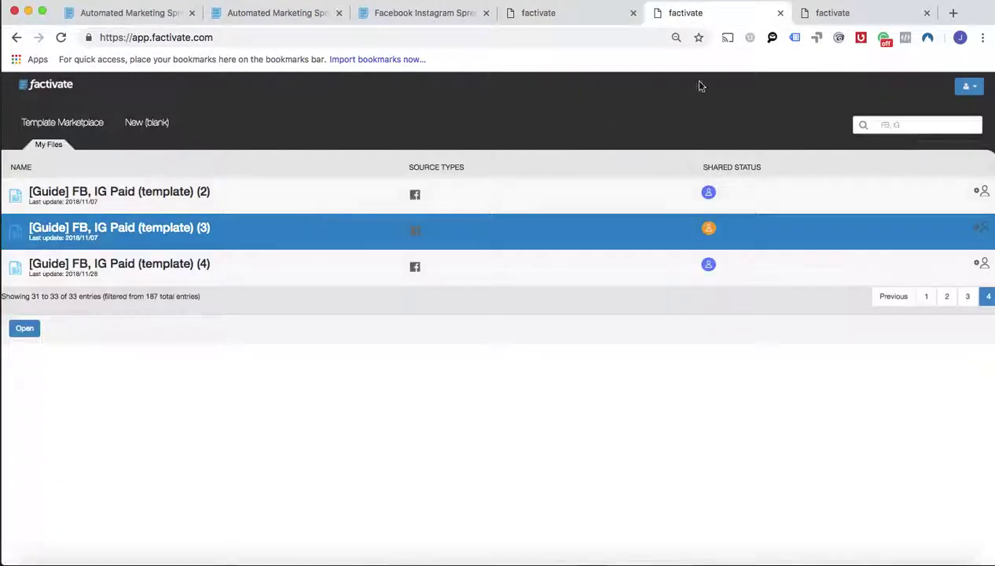
left_click(833, 14)
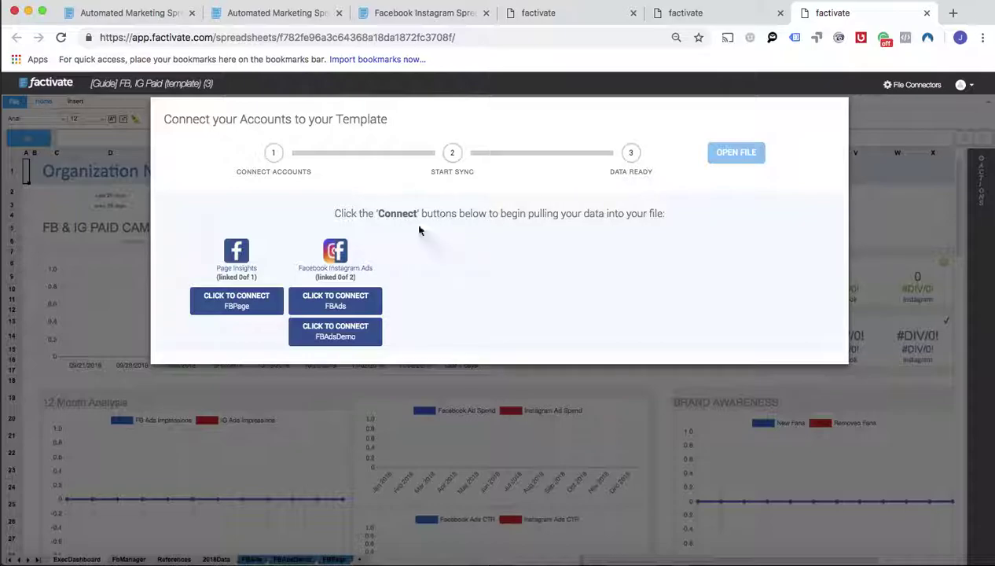
Link a Facebook account to the FBPage connection under Page Insights and start pulling its data
left_click(264, 313)
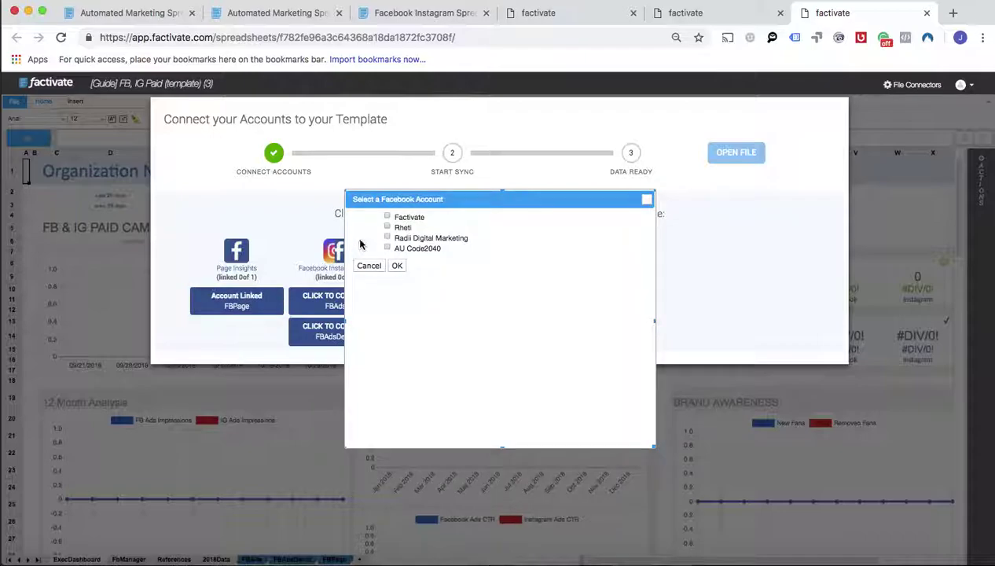
left_click(397, 266)
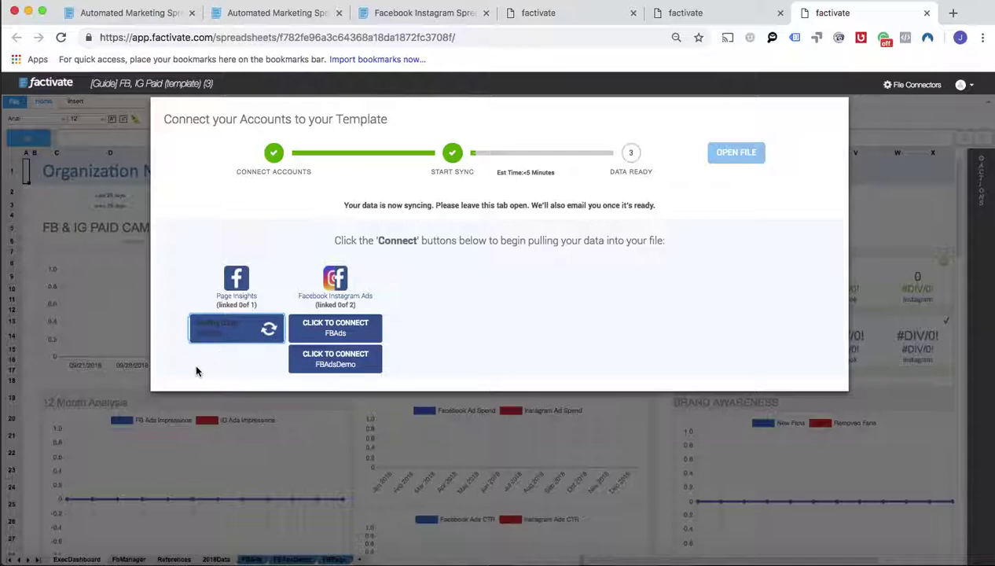
Link the FBAds connection to the first listed Facebook ad account, and link an ad account to FBAdsDemo as well
left_click(322, 327)
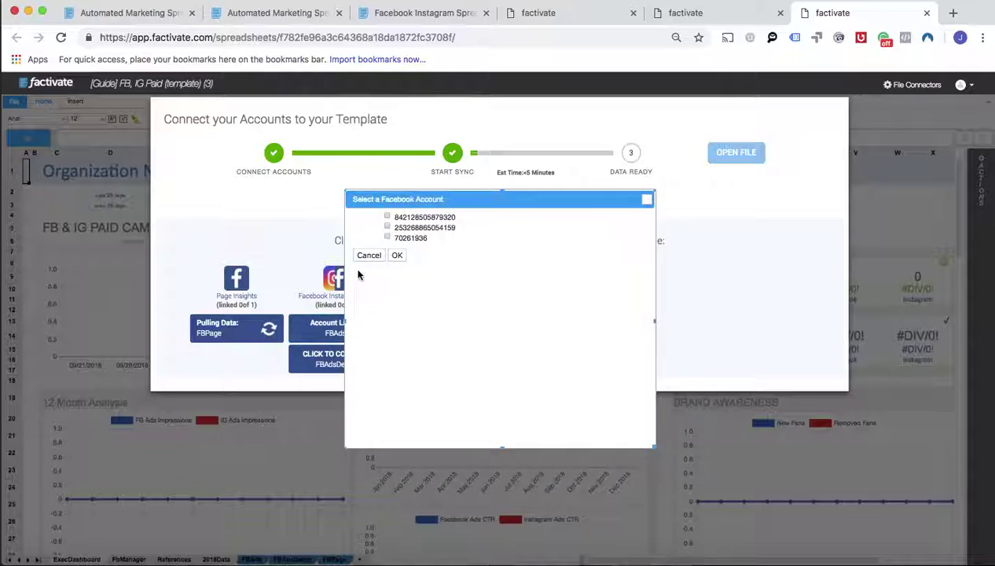
left_click(386, 218)
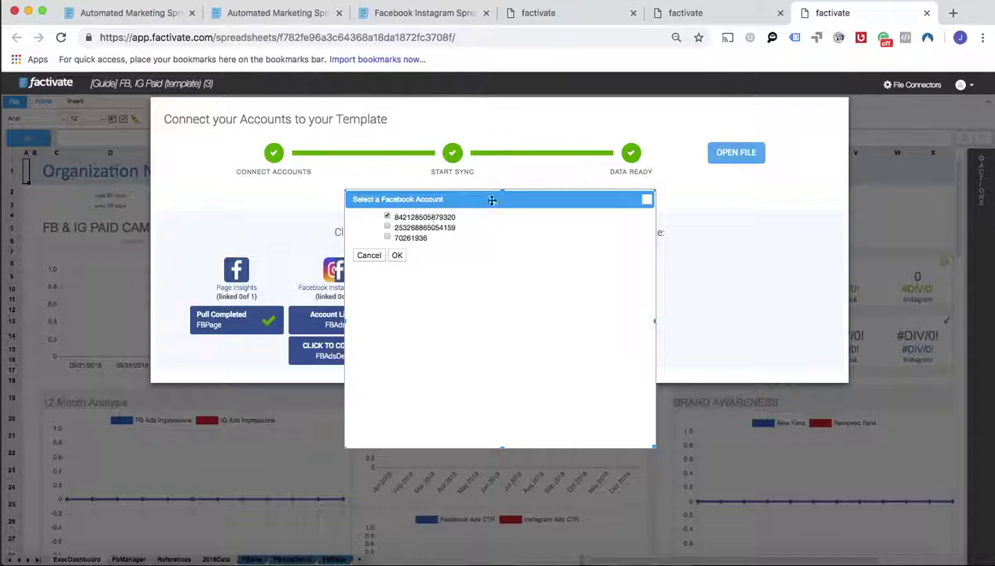
left_click(397, 254)
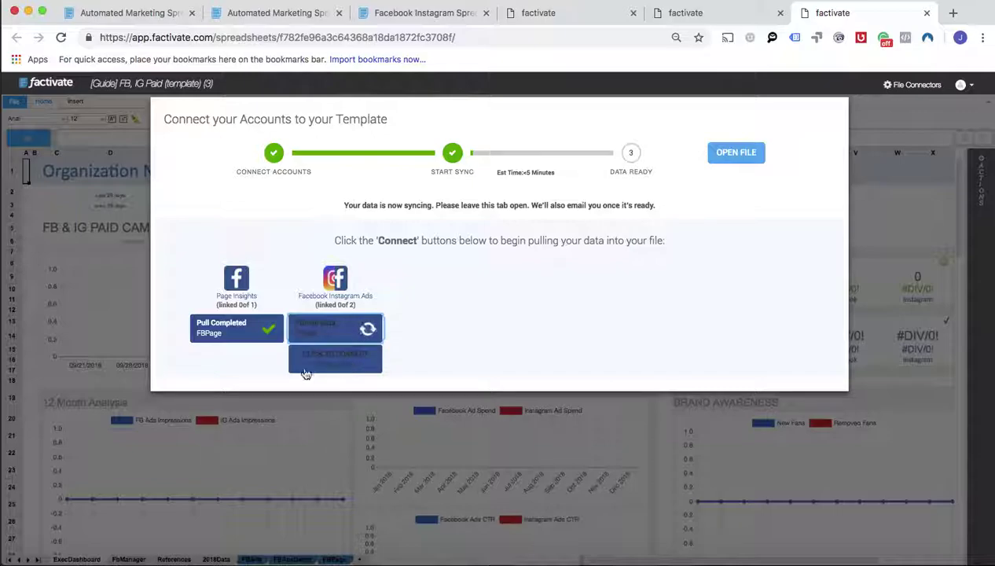
left_click(342, 368)
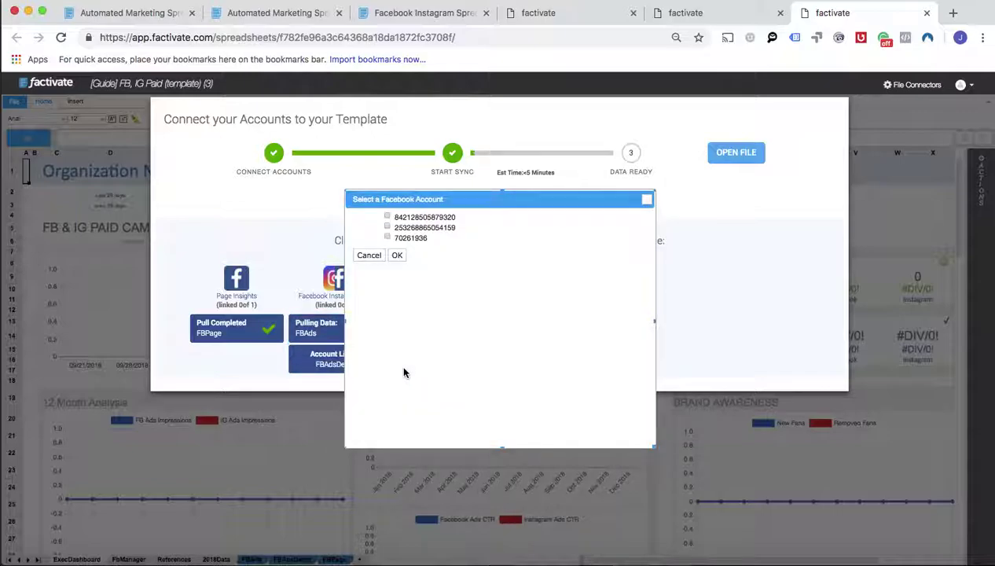
left_click(397, 255)
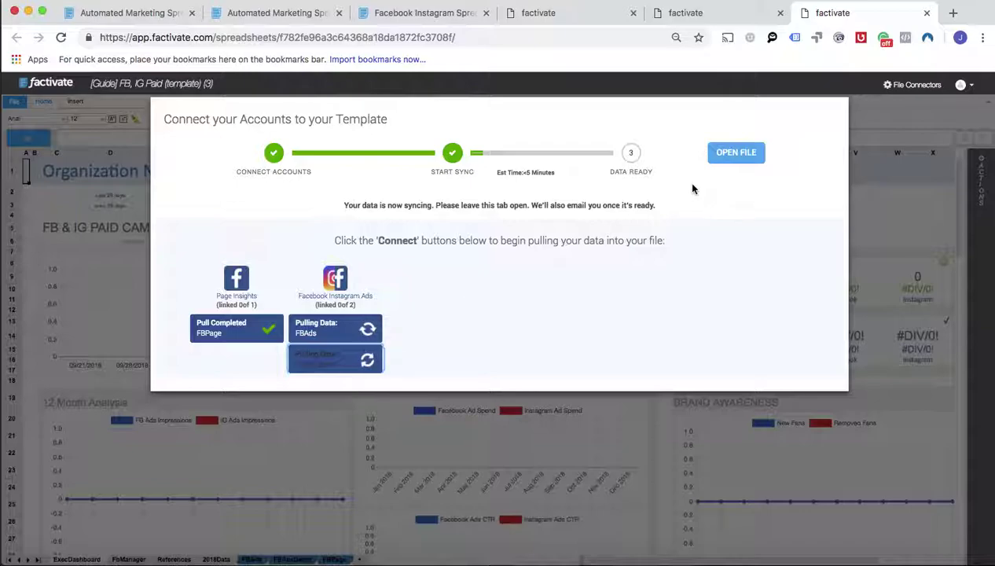
Open the template file while its data syncs, and bring its File Connectors back up to check the sync progress
left_click(723, 157)
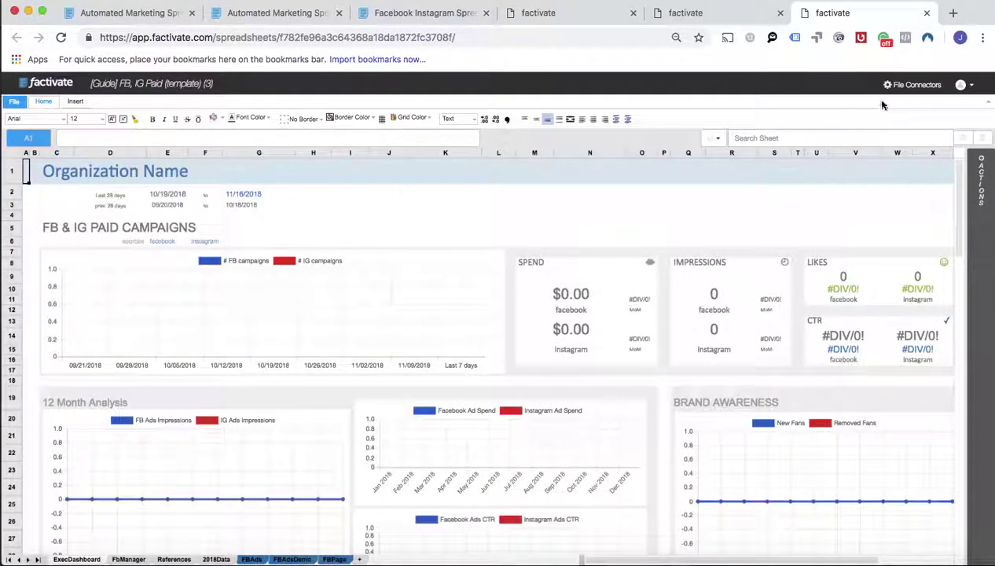
left_click(901, 87)
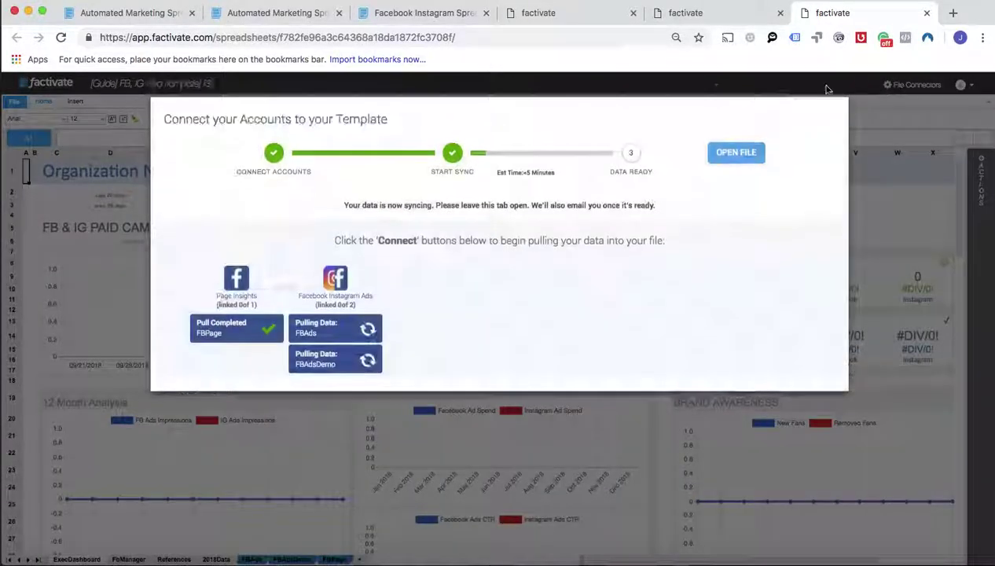